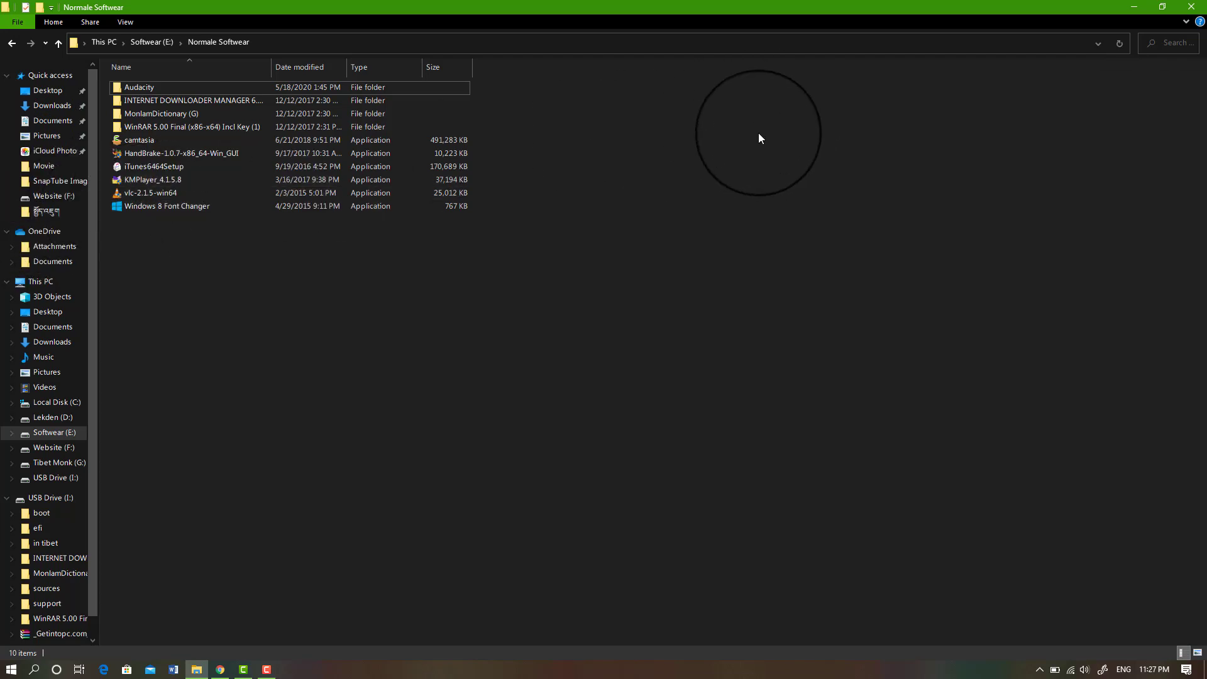
# Switch to the browser and highlight the full web address of the sonamdawa.com download page.
pyautogui.click(1129, 9)
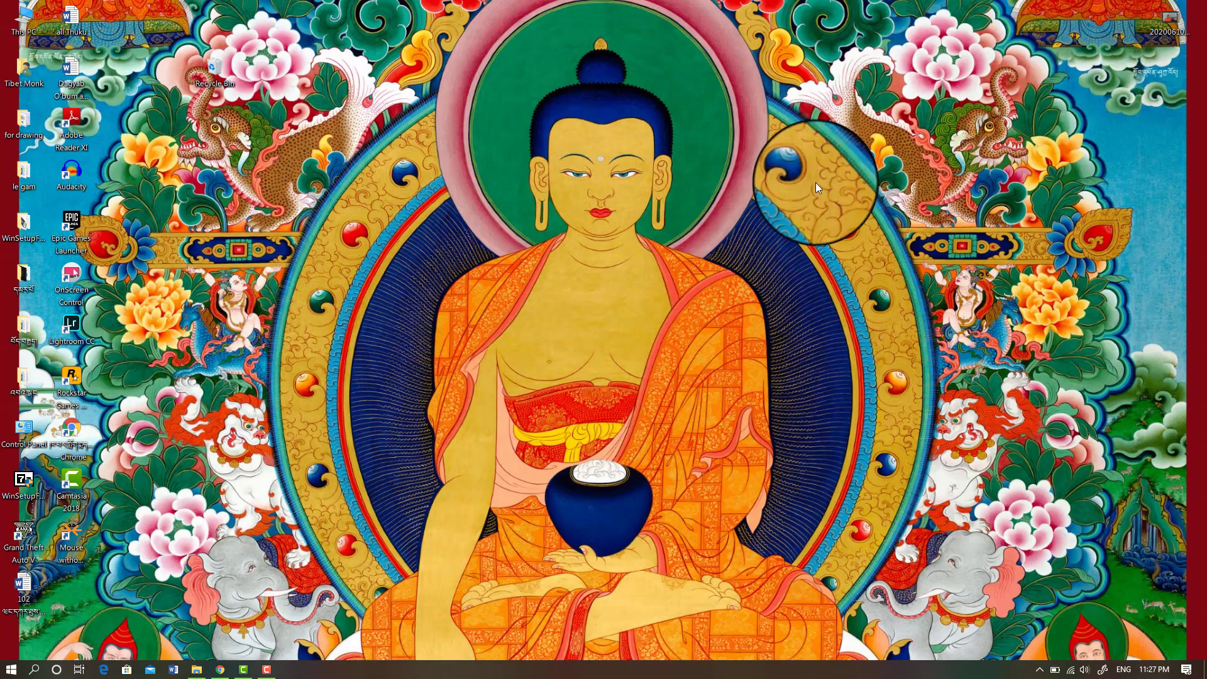
pyautogui.click(215, 672)
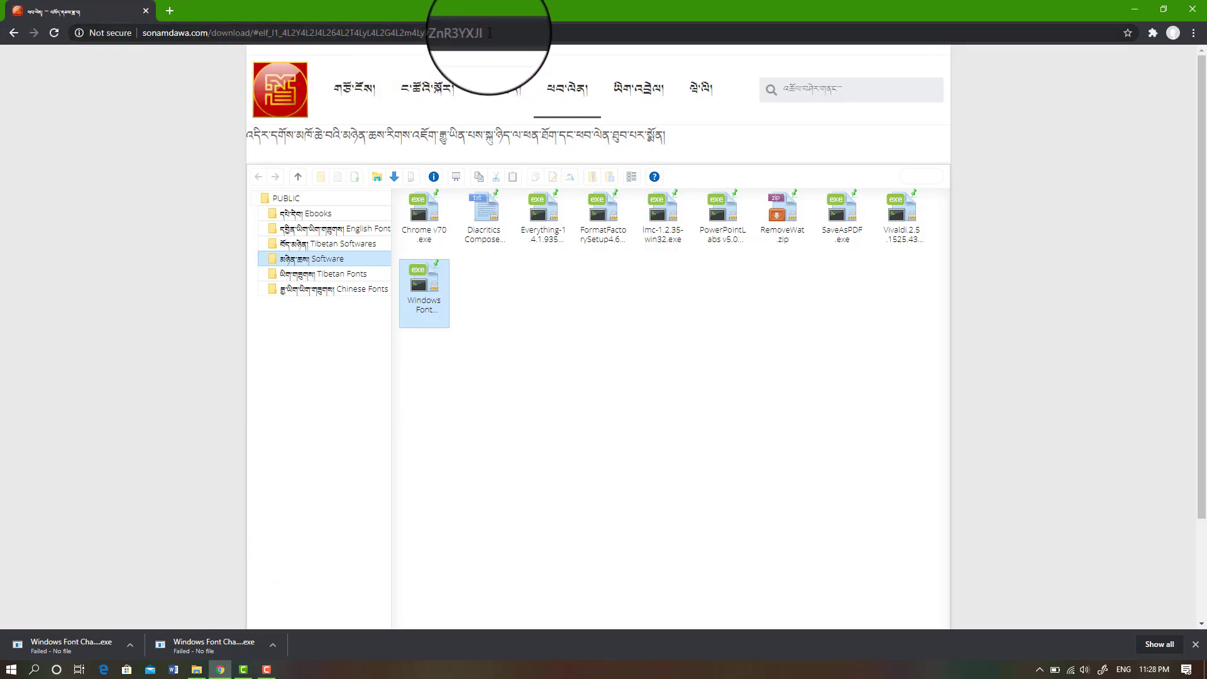
pyautogui.moveTo(489, 32); pyautogui.dragTo(142, 33)
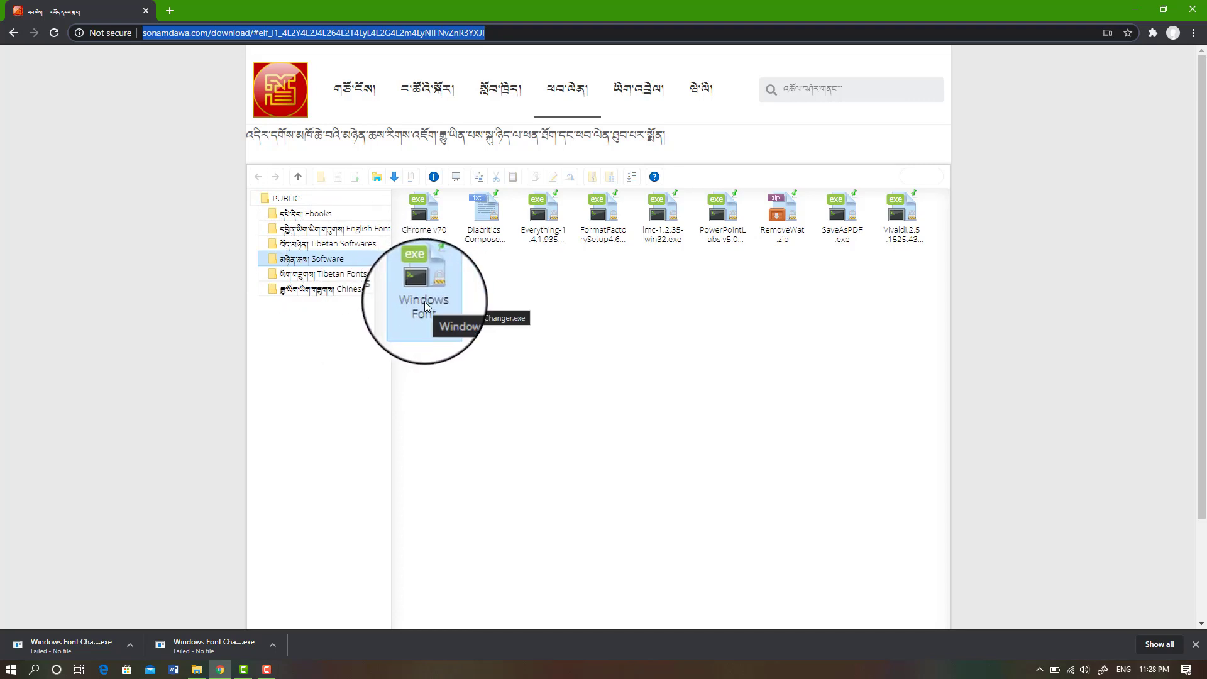
pyautogui.click(493, 275)
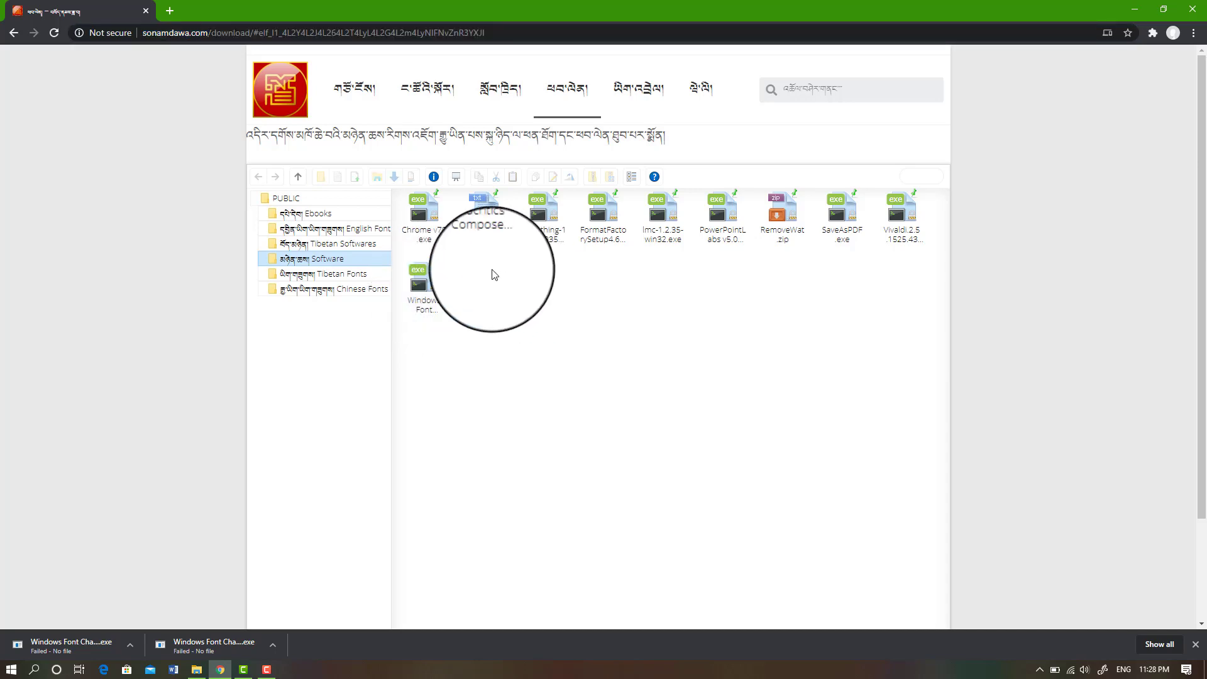
# Request the download of Windows Font Changer.exe from the site's Software folder, and dismiss the download dialog without starting it.
pyautogui.click(424, 286)
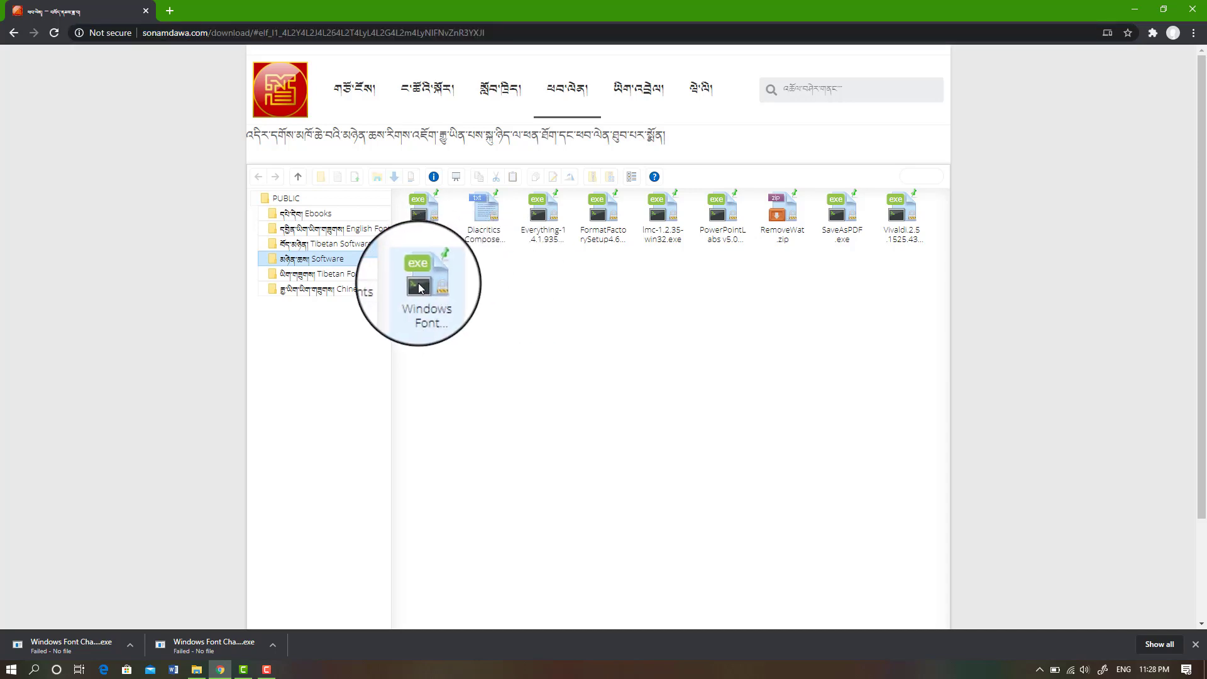
pyautogui.click(393, 177)
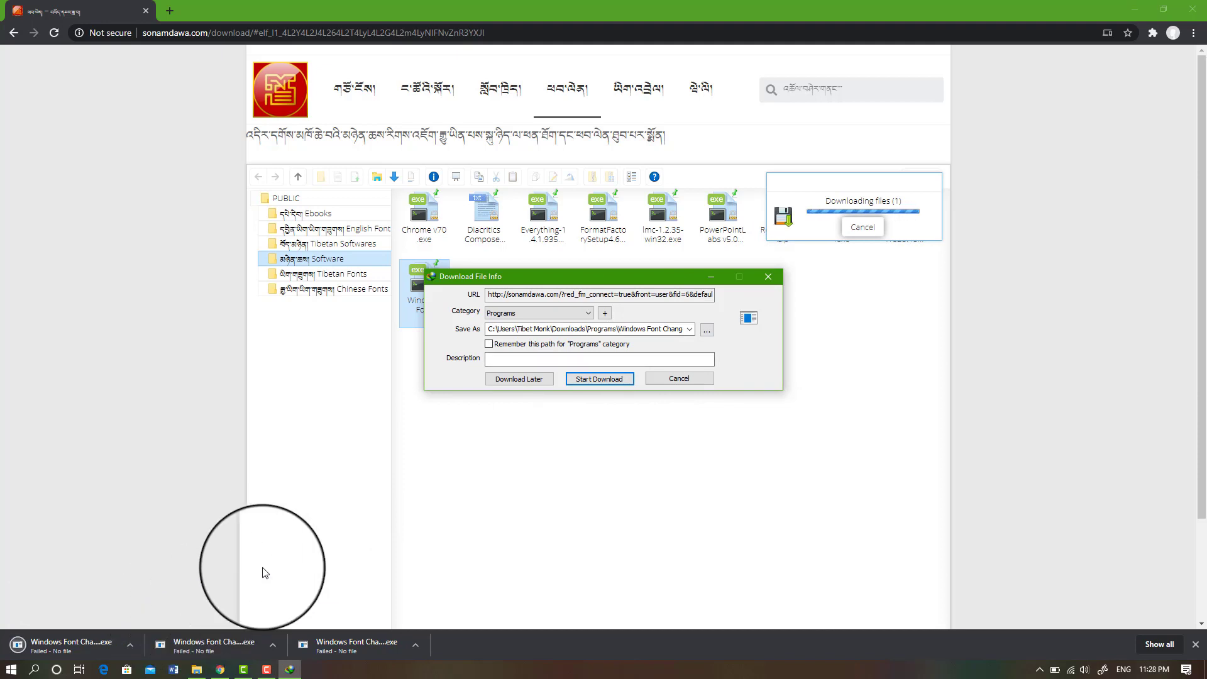
pyautogui.click(767, 276)
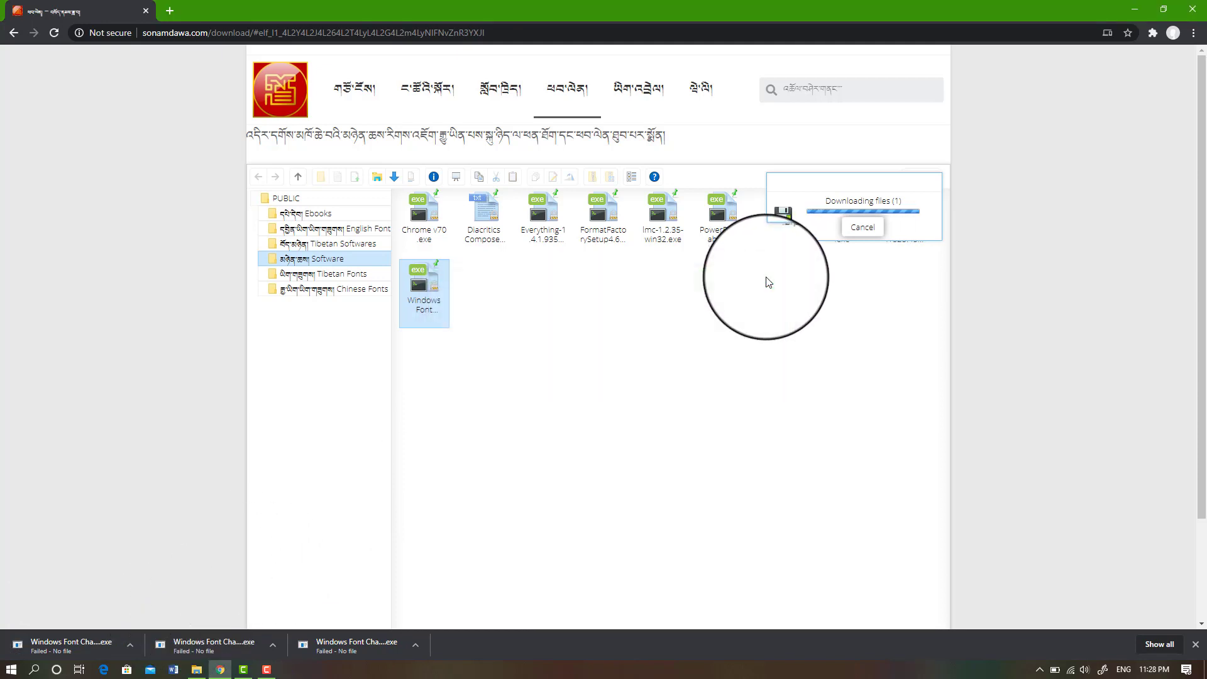
# Switch to the Normale Softwear folder in File Explorer and launch Windows 8 Font Changer.
pyautogui.click(1135, 10)
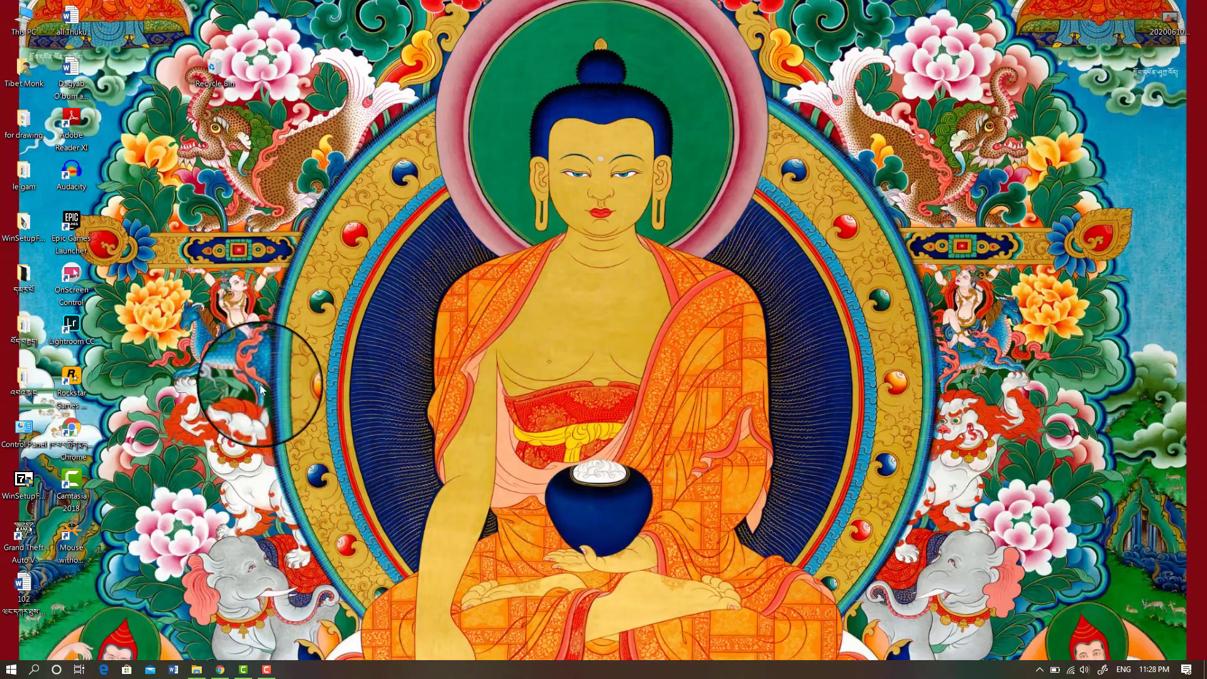
pyautogui.click(193, 671)
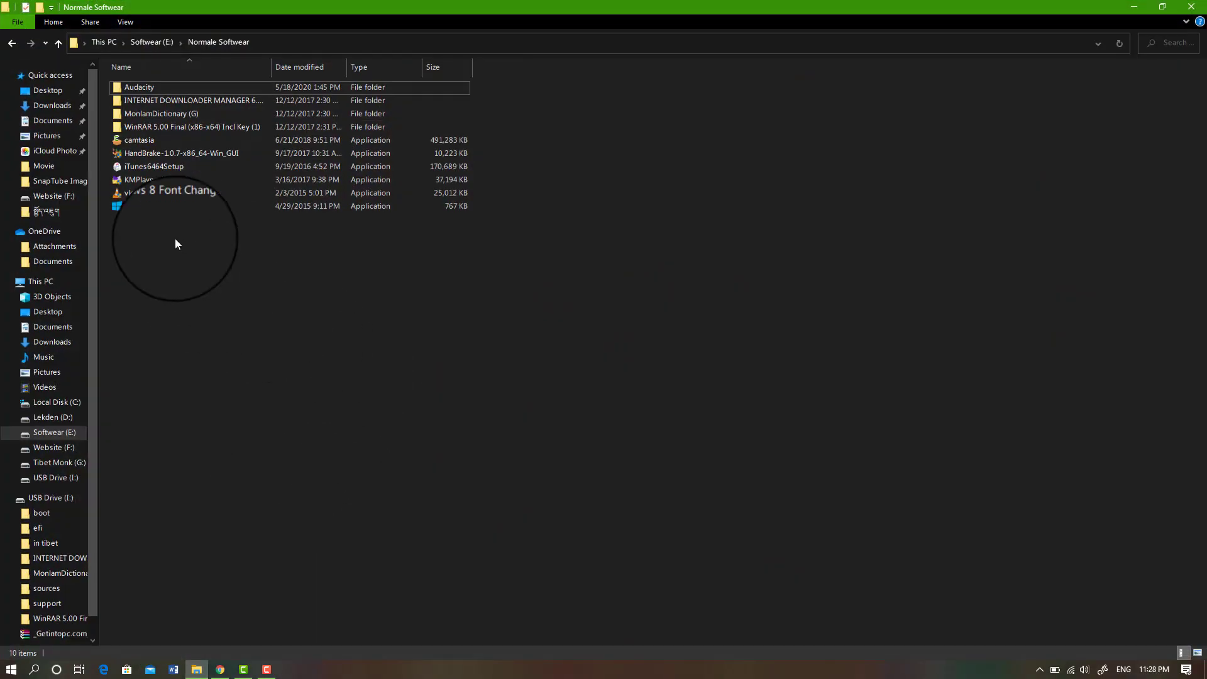
pyautogui.click(176, 215)
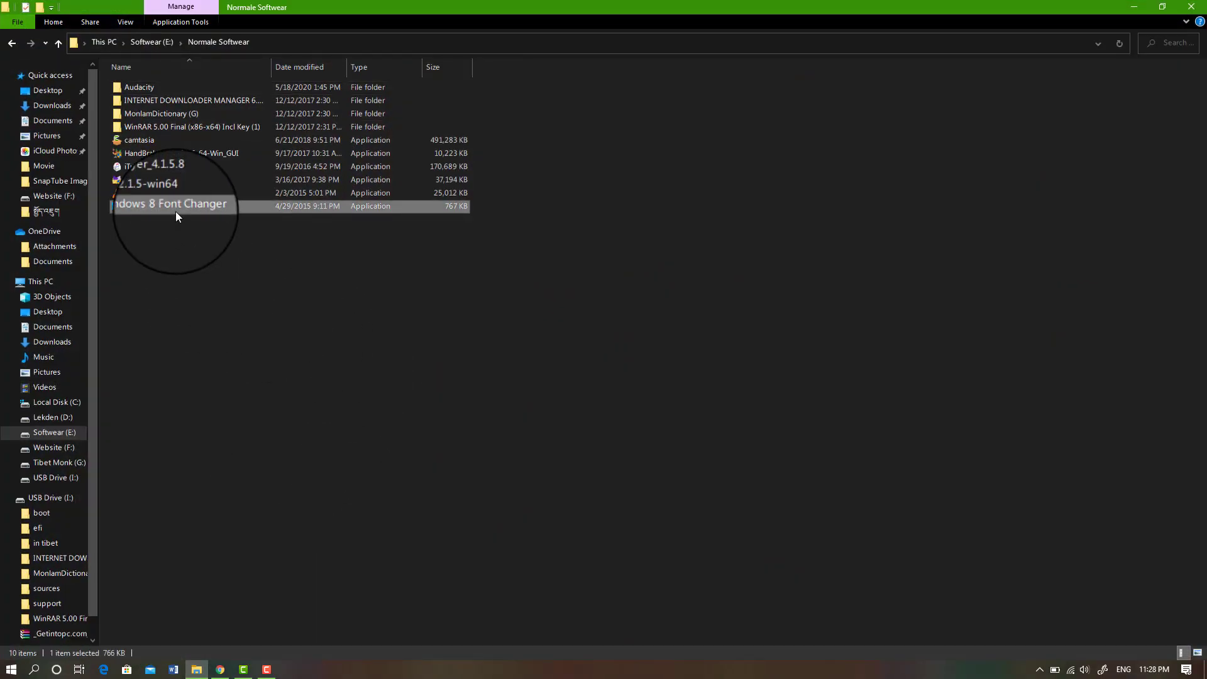
pyautogui.doubleClick(175, 211)
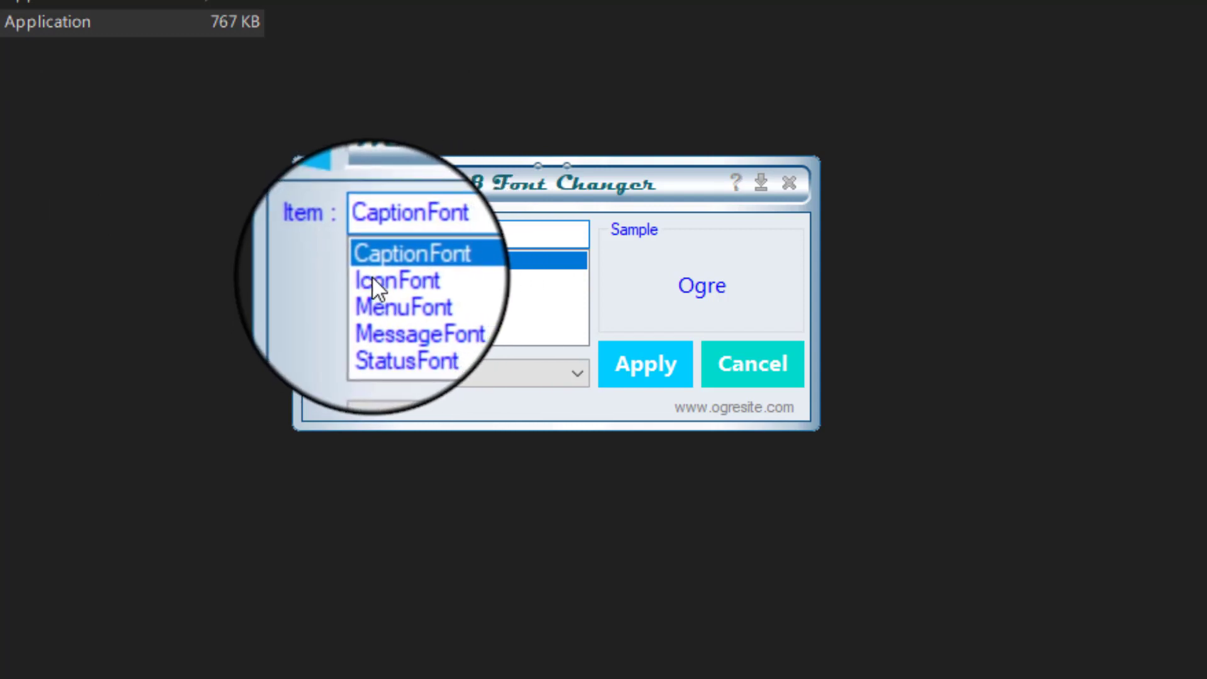
# Choose IconFont as the item to change and browse the available fonts back to the Monlam and Myilam families.
pyautogui.click(394, 280)
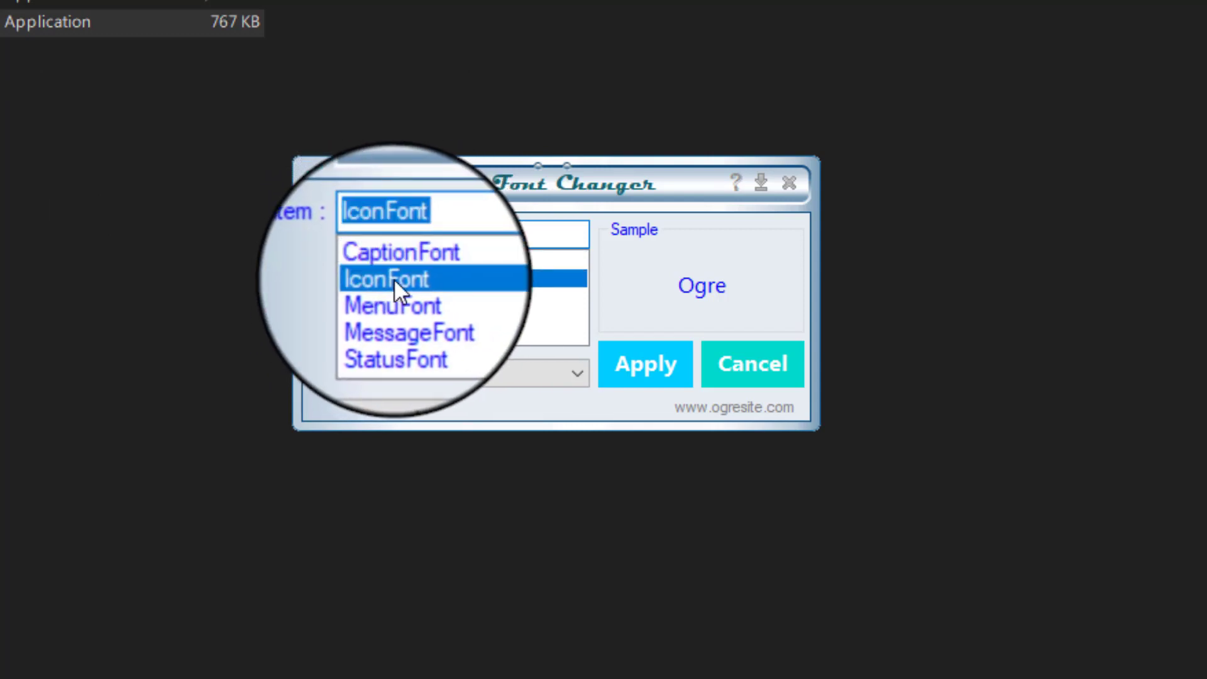
pyautogui.click(566, 375)
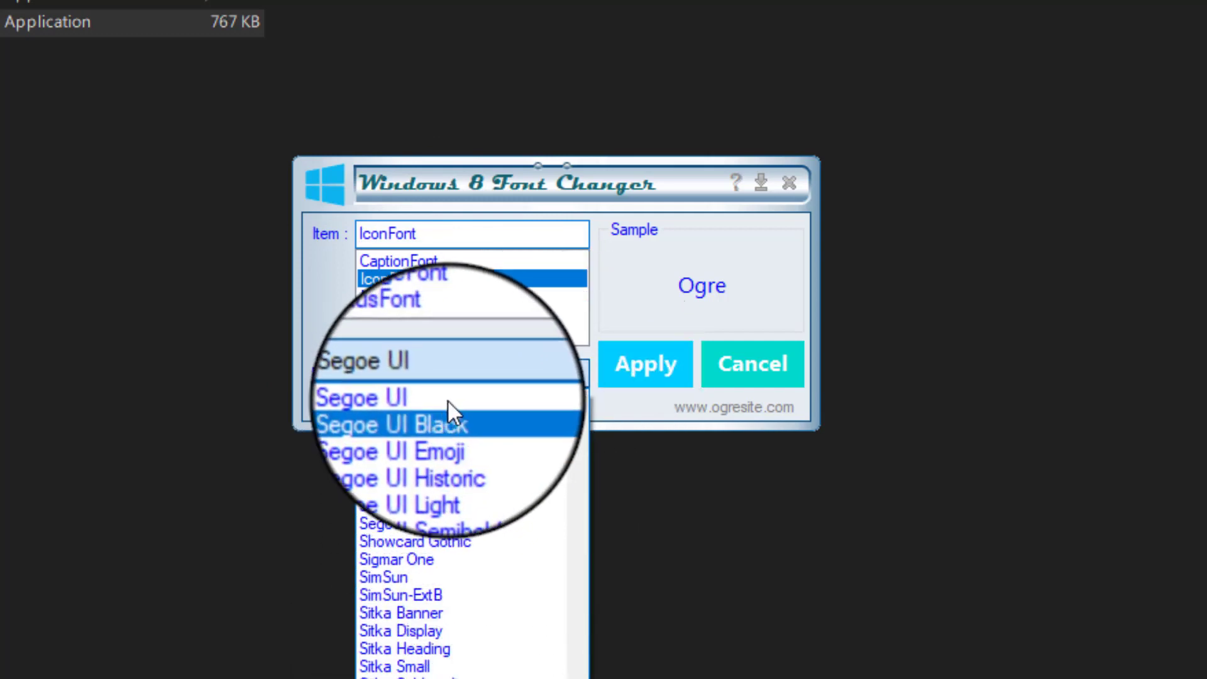
pyautogui.click(453, 371)
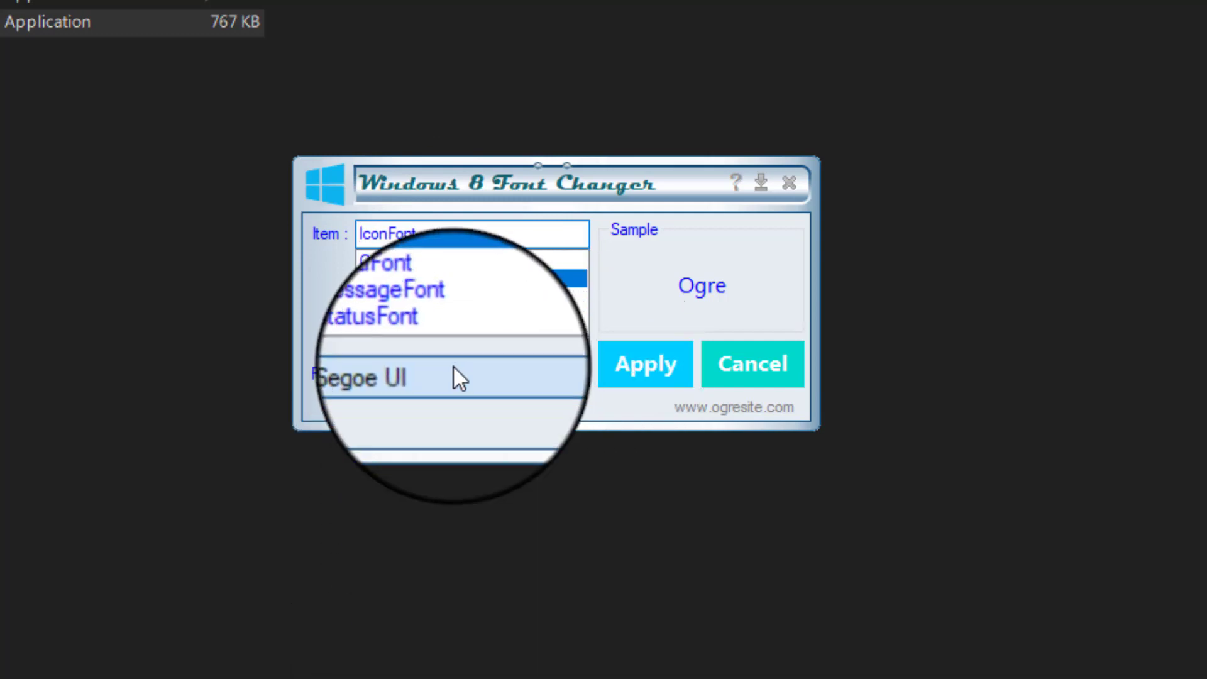
pyautogui.click(491, 375)
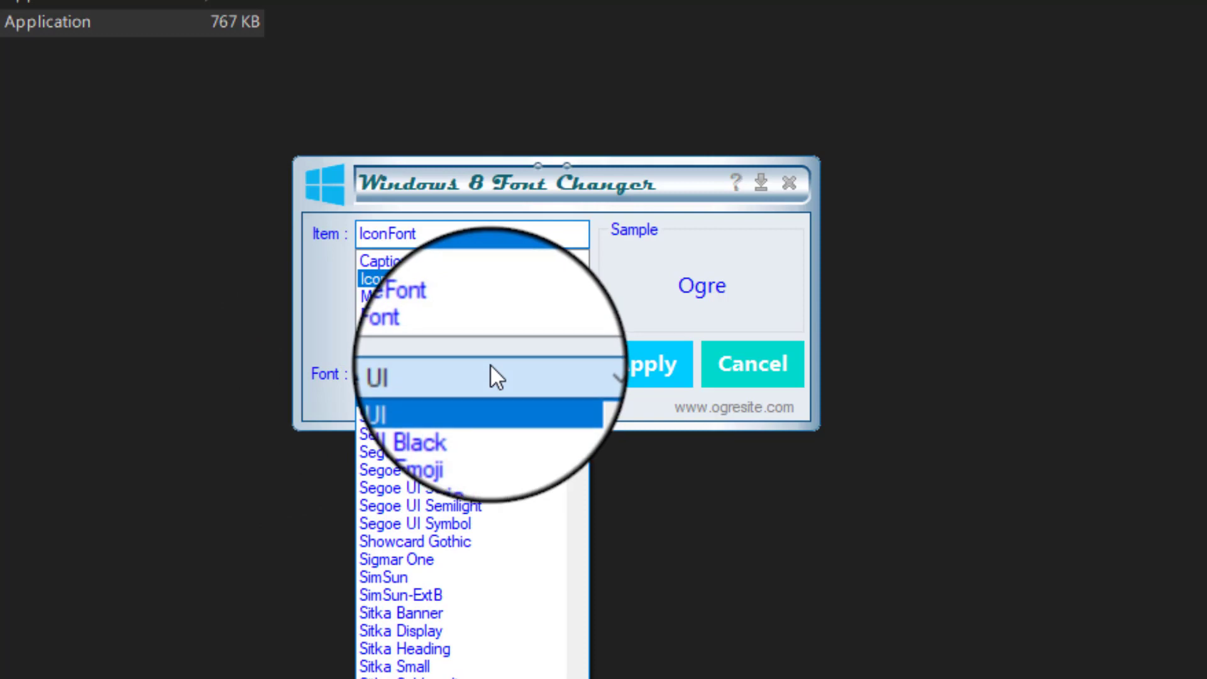
pyautogui.scroll(-8, 440, 630)
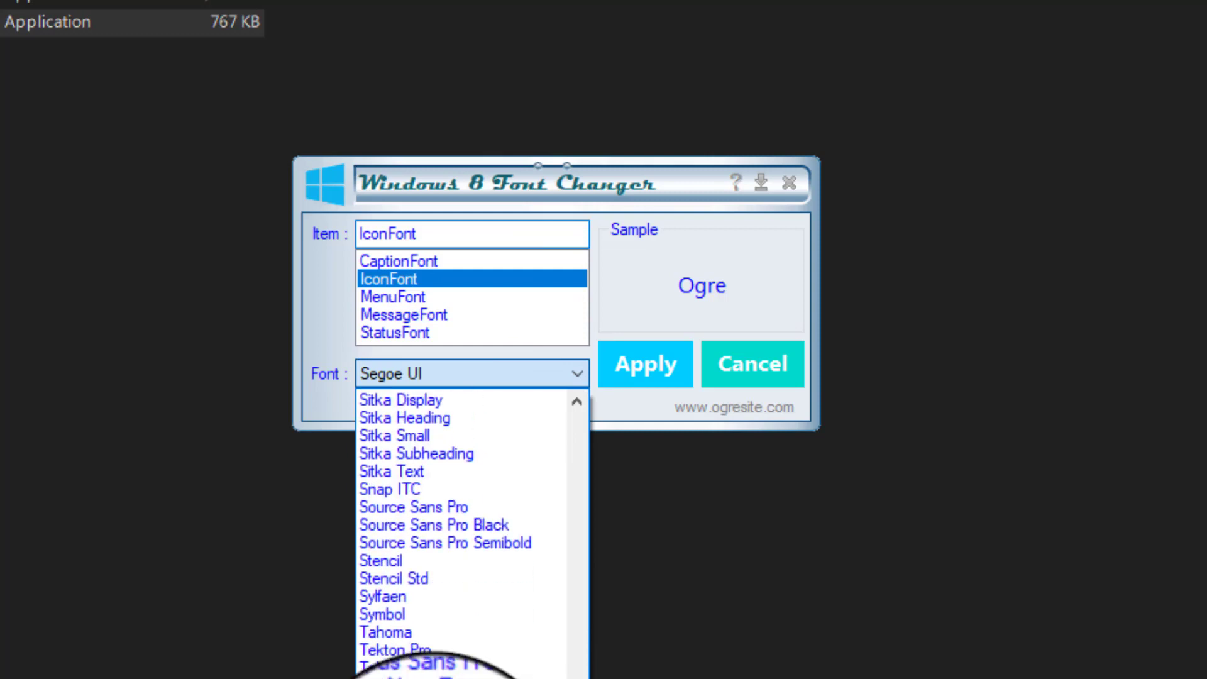
pyautogui.scroll(15, 440, 630)
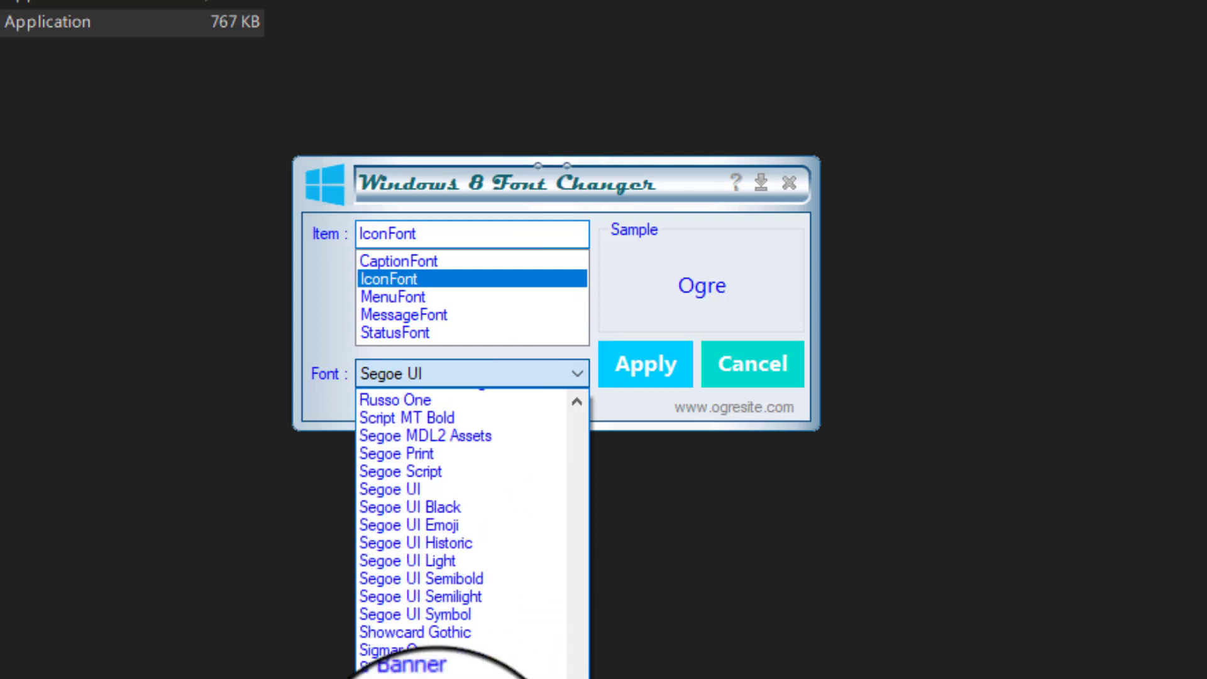
pyautogui.scroll(15, 438, 663)
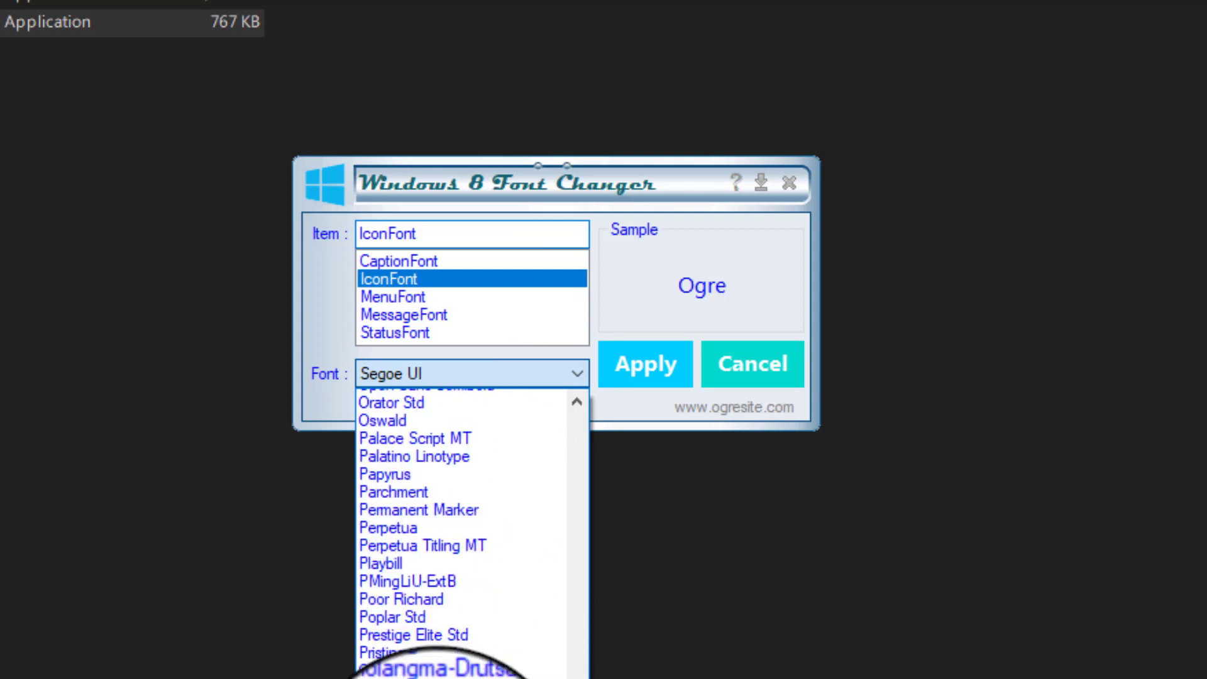
pyautogui.scroll(5, 437, 675)
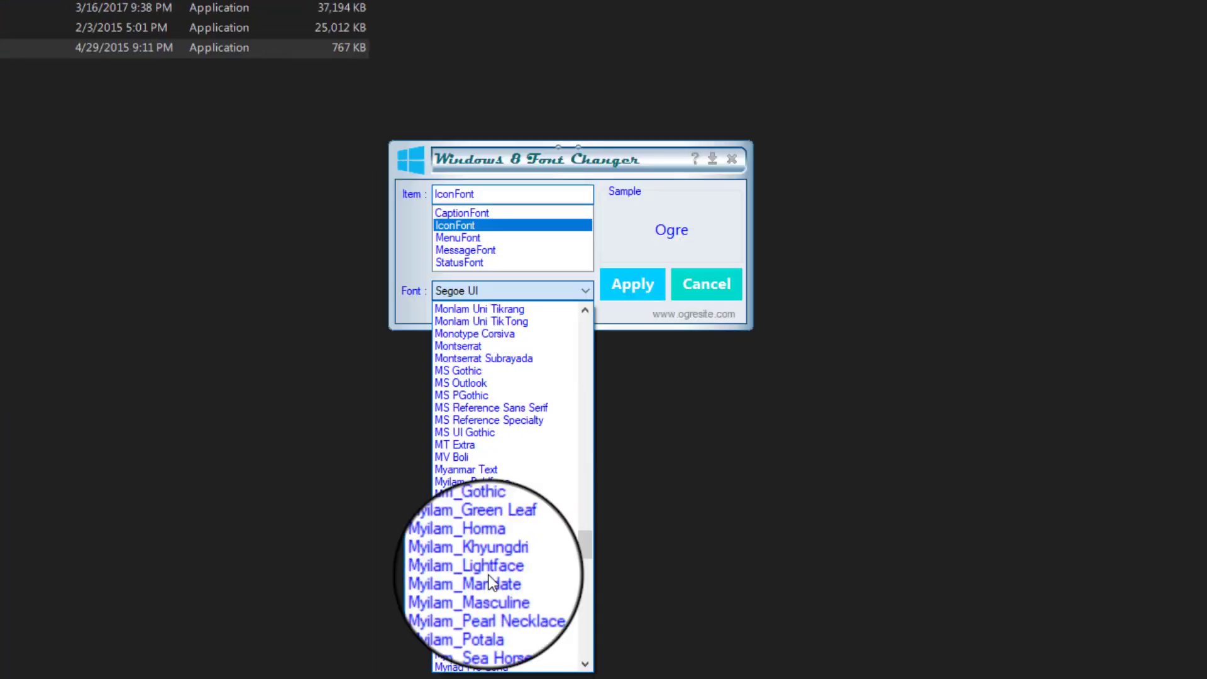
pyautogui.scroll(2, 489, 581)
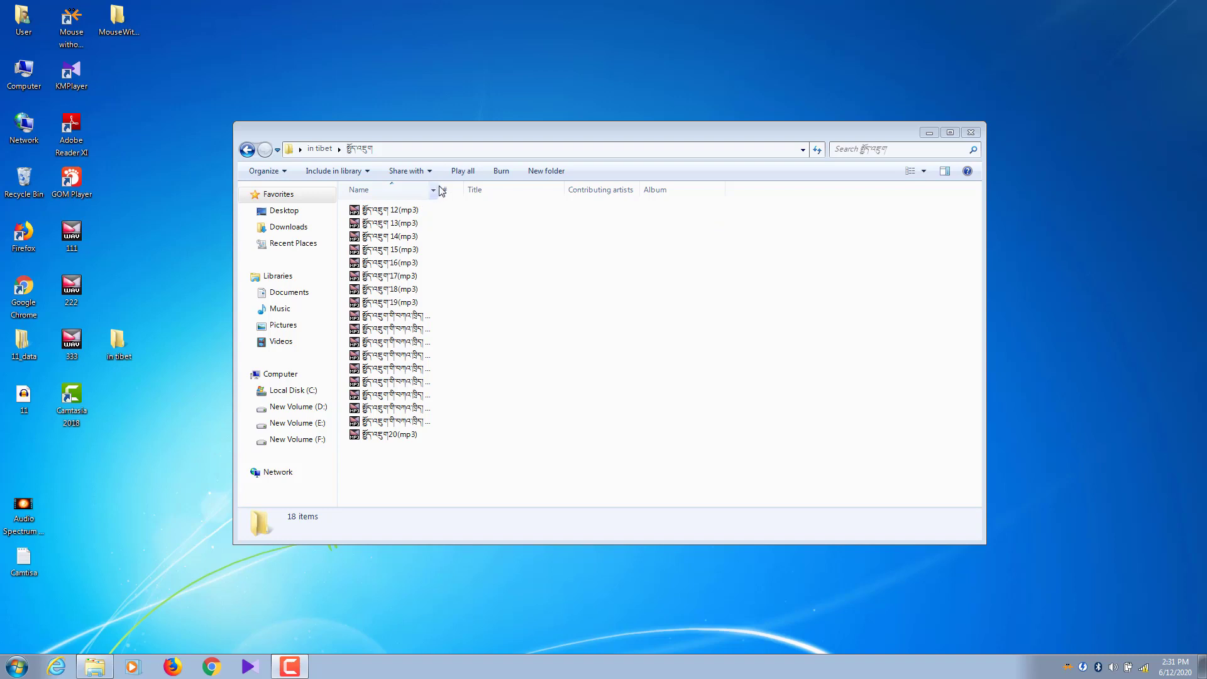
# Widen the Name column so the long Tibetan mp3 file names fit, and minimize the folder window.
pyautogui.moveTo(442, 191); pyautogui.dragTo(527, 191)
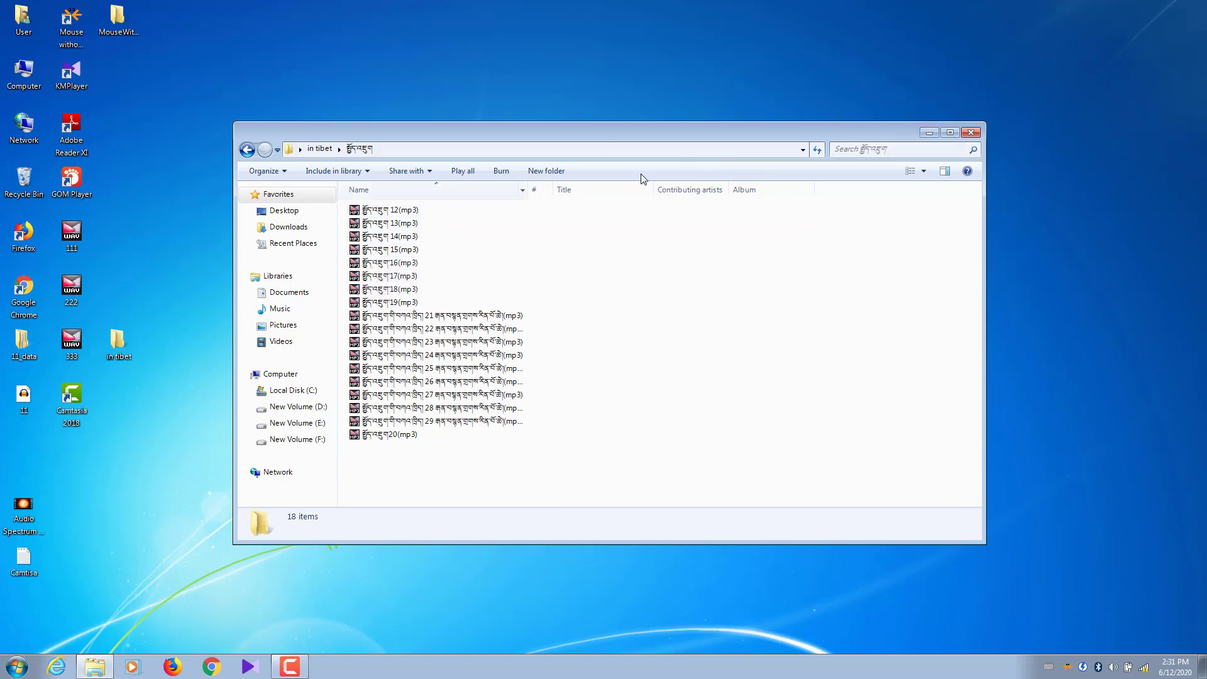
pyautogui.click(930, 133)
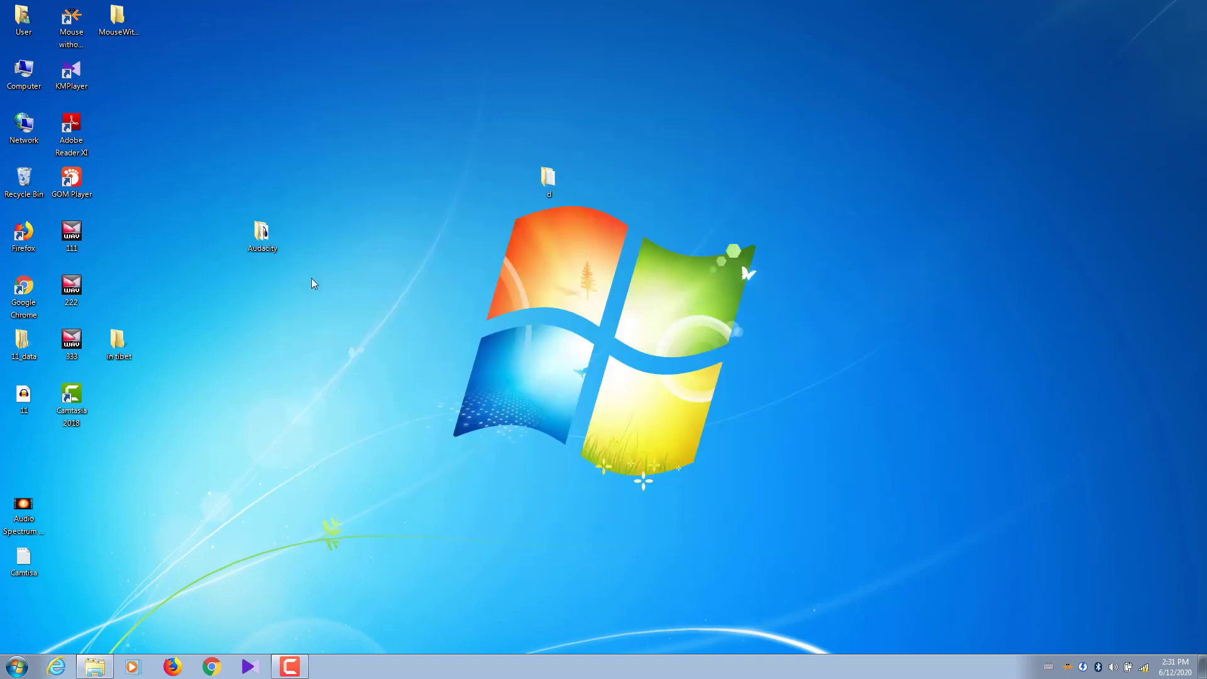
# Open the Window Color and Appearance dialog from Control Panel's Personalization settings and move it over the Personalization window.
pyautogui.click(18, 667)
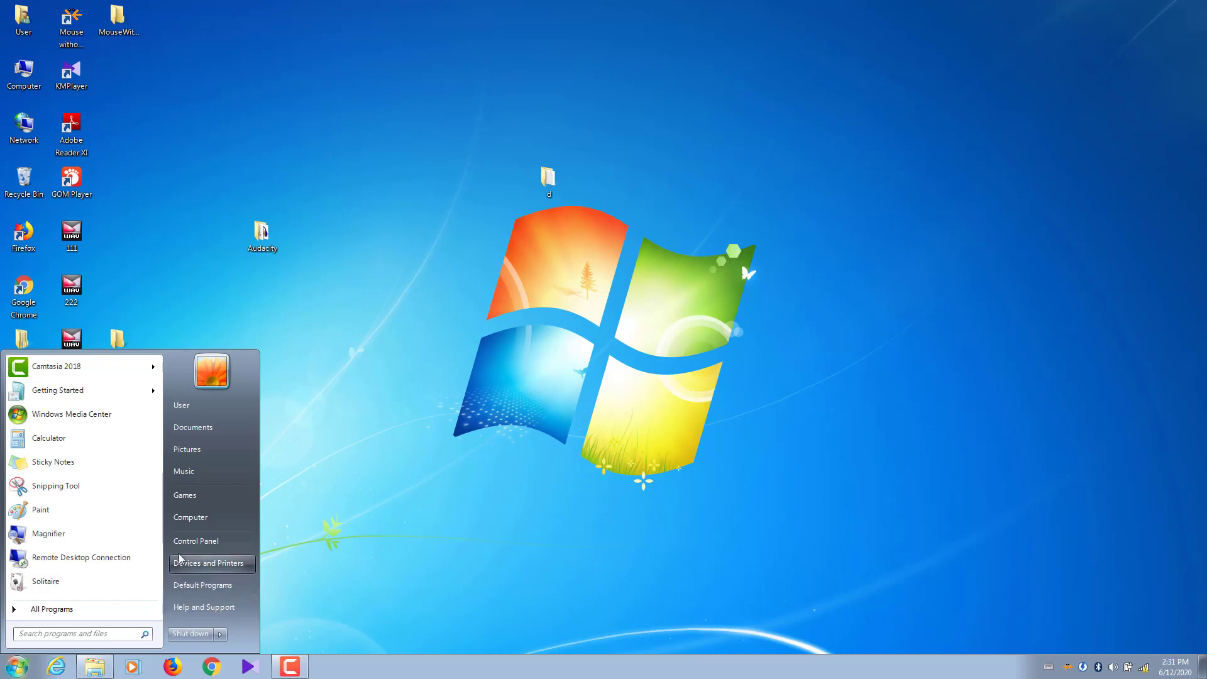
pyautogui.click(215, 542)
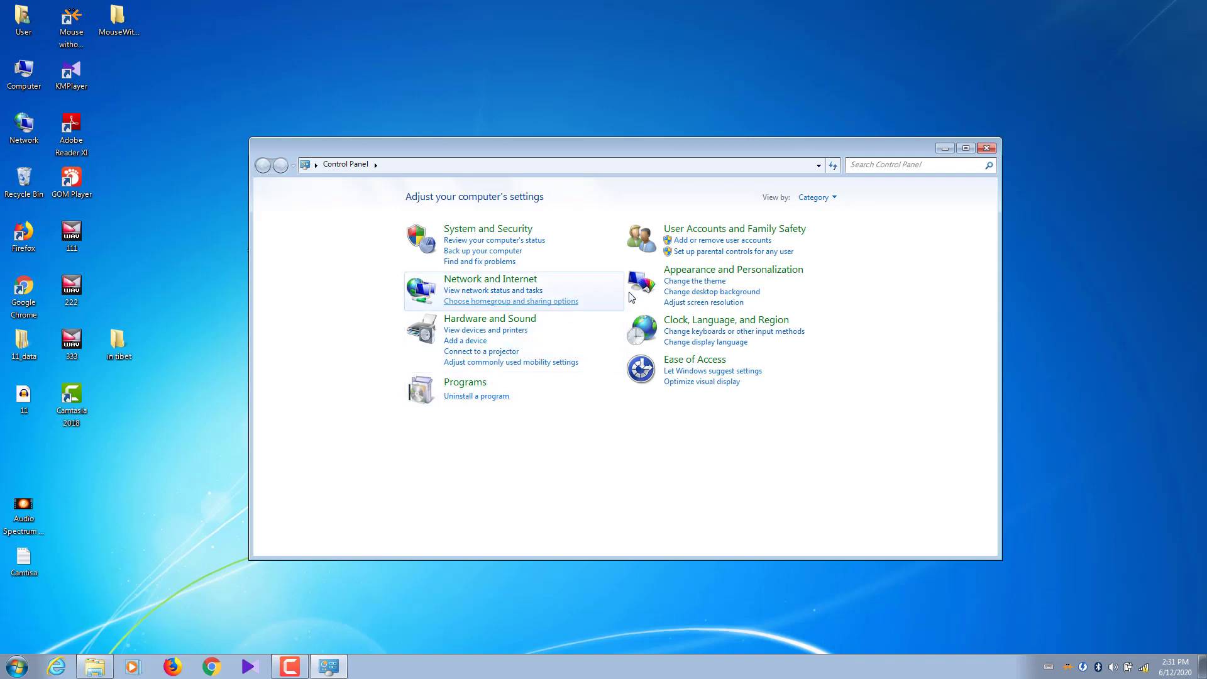
pyautogui.click(735, 275)
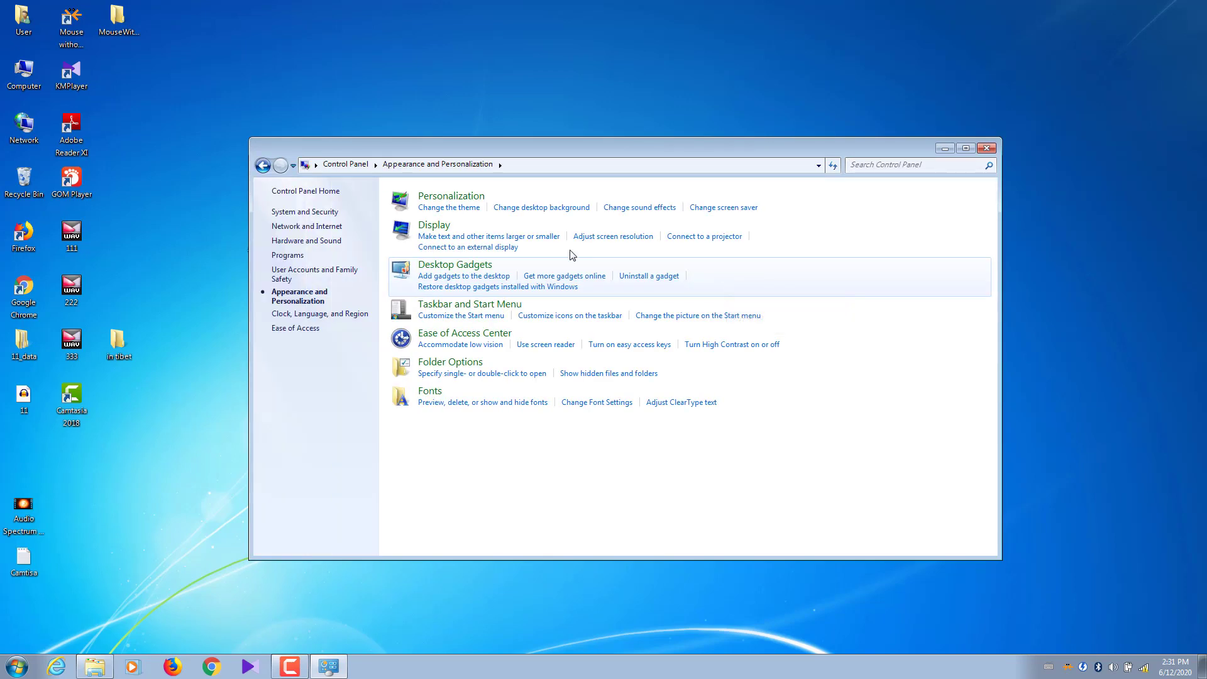
pyautogui.click(460, 201)
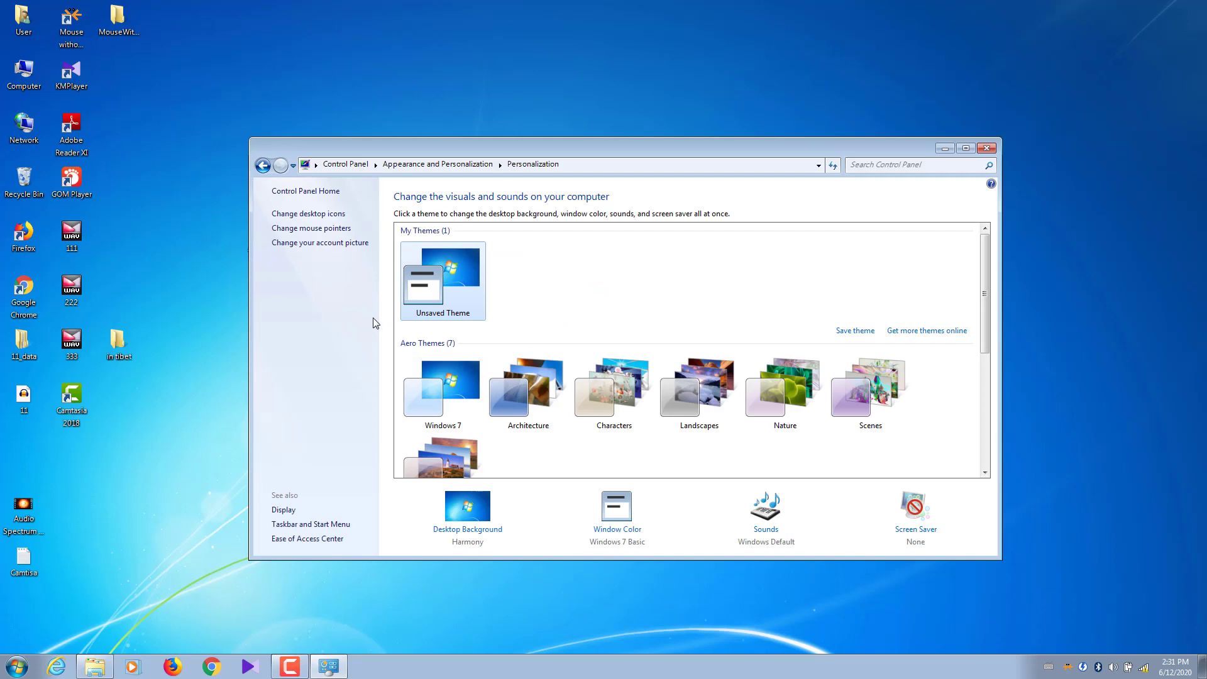
pyautogui.click(630, 530)
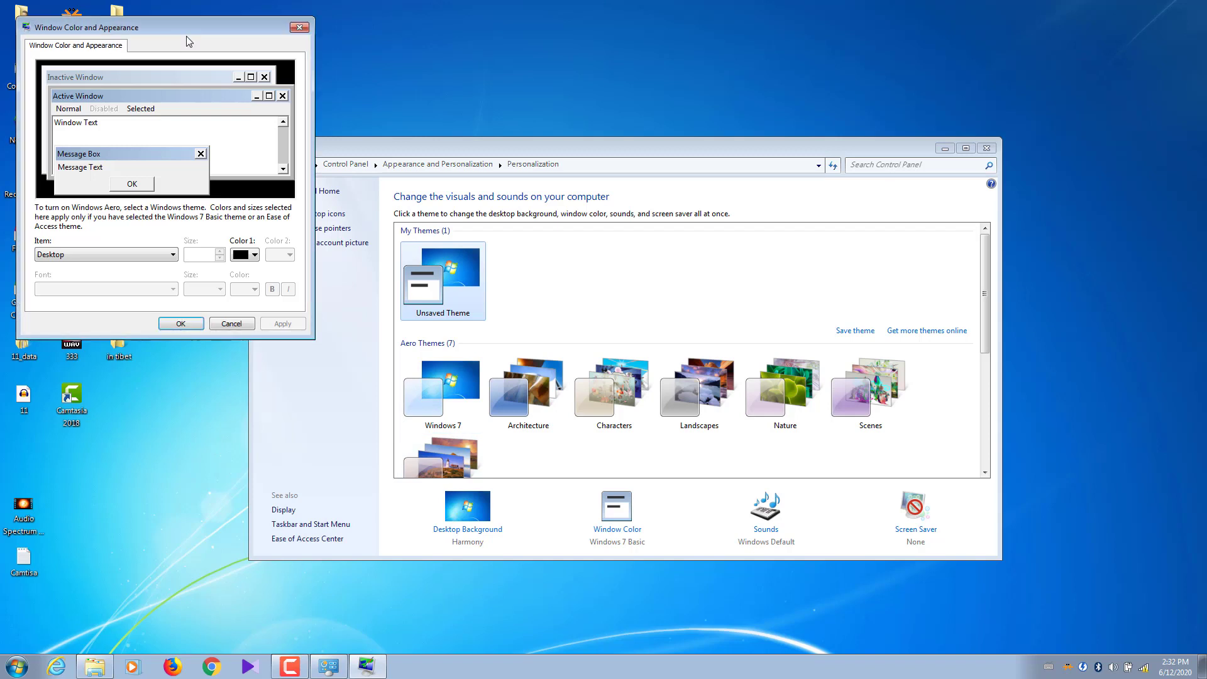
pyautogui.moveTo(186, 36); pyautogui.dragTo(483, 142)
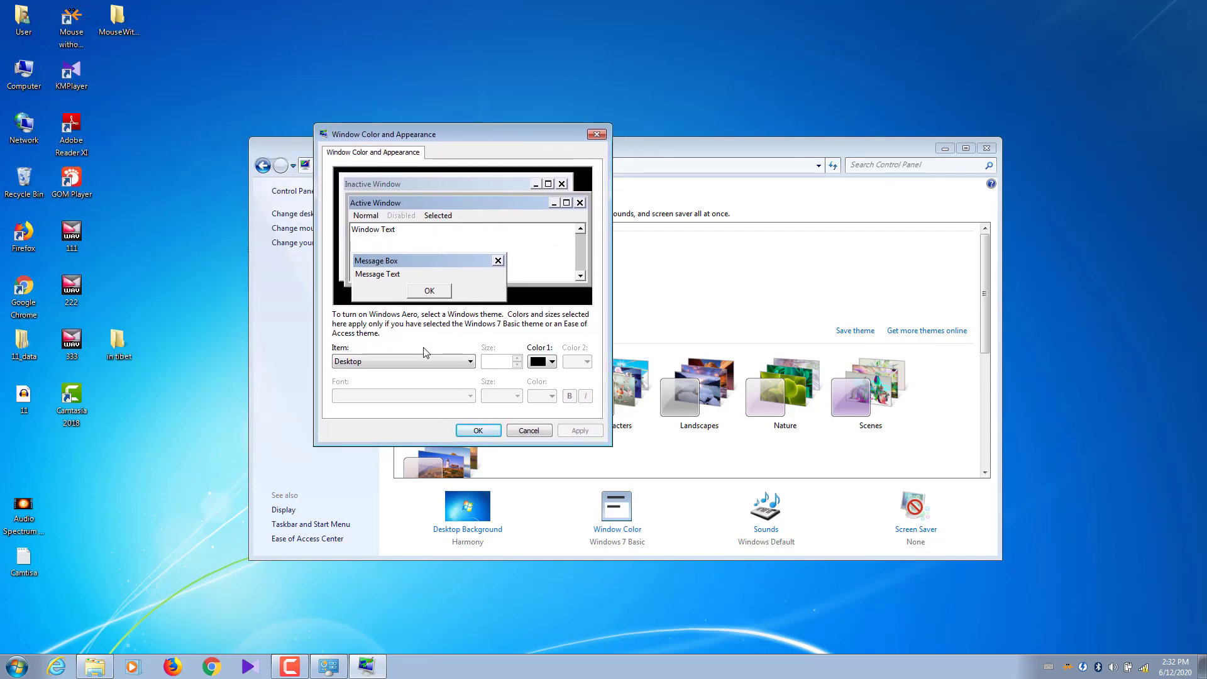
# Select the Icon item and set its font to Monlam Uni Sans Serif.
pyautogui.click(384, 362)
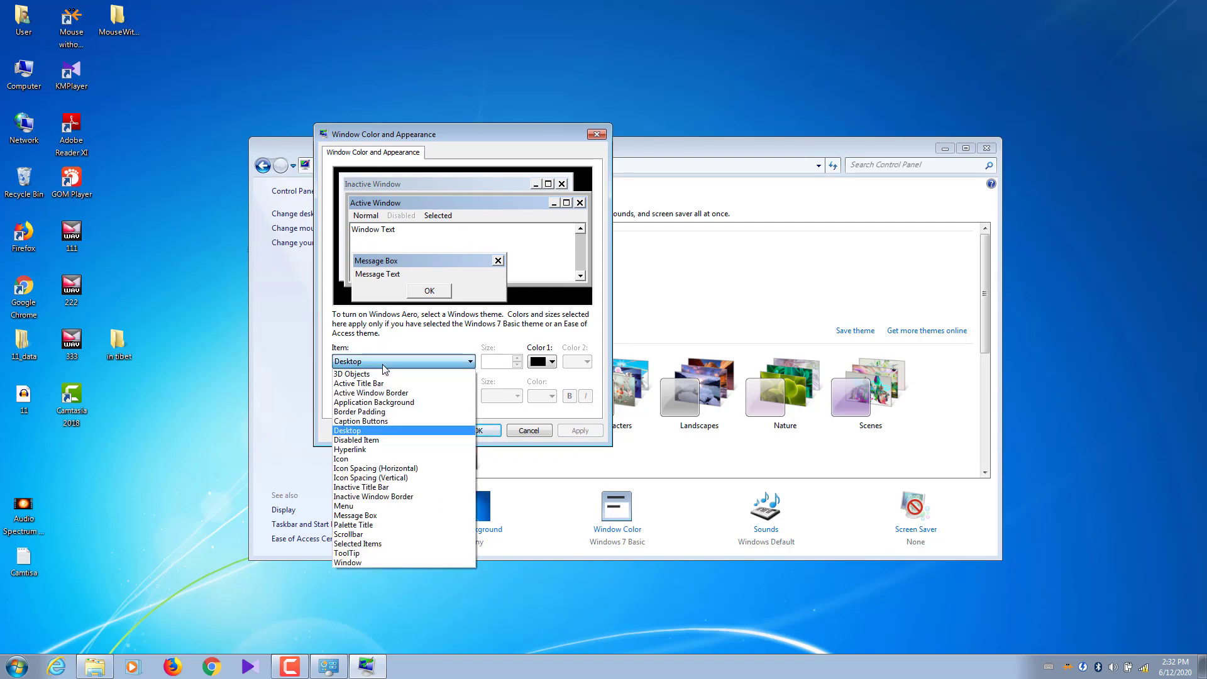
pyautogui.click(343, 459)
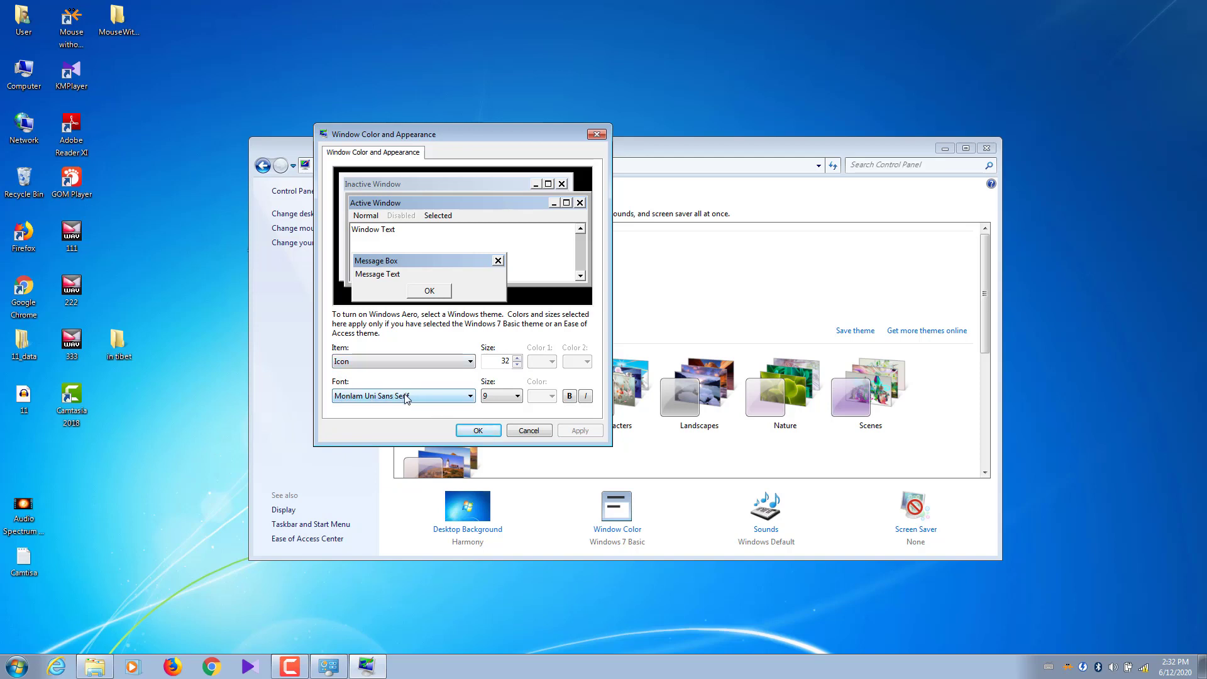
pyautogui.click(464, 397)
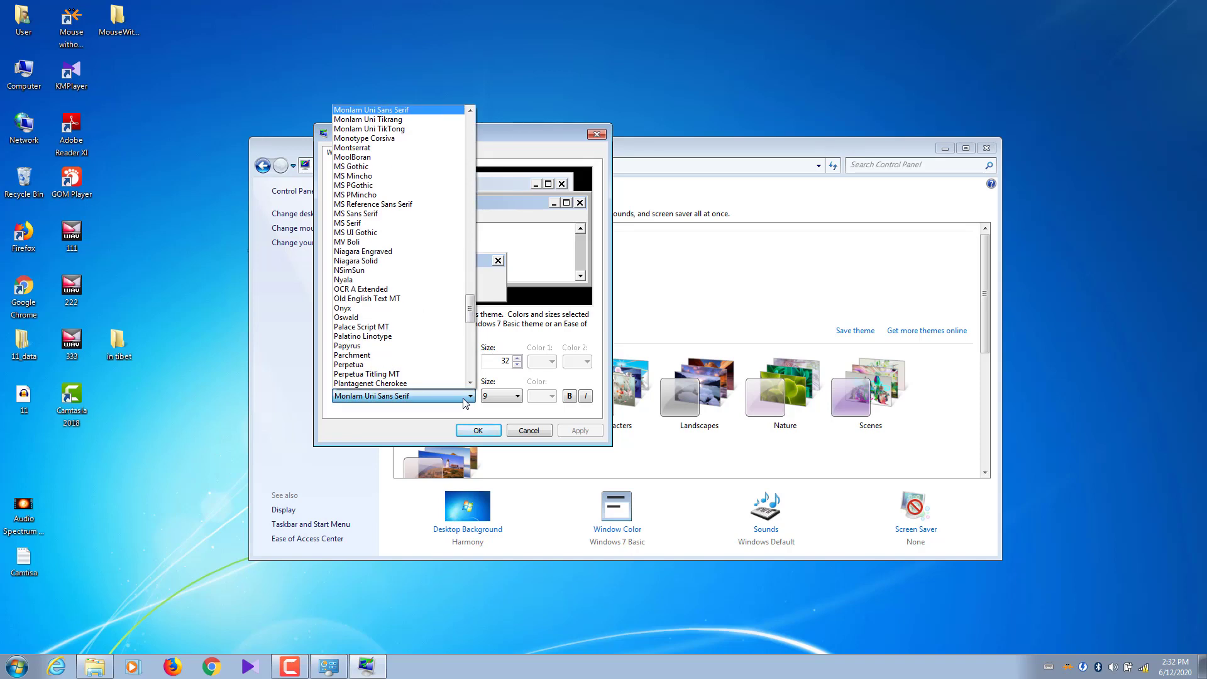
pyautogui.scroll(3, 396, 270)
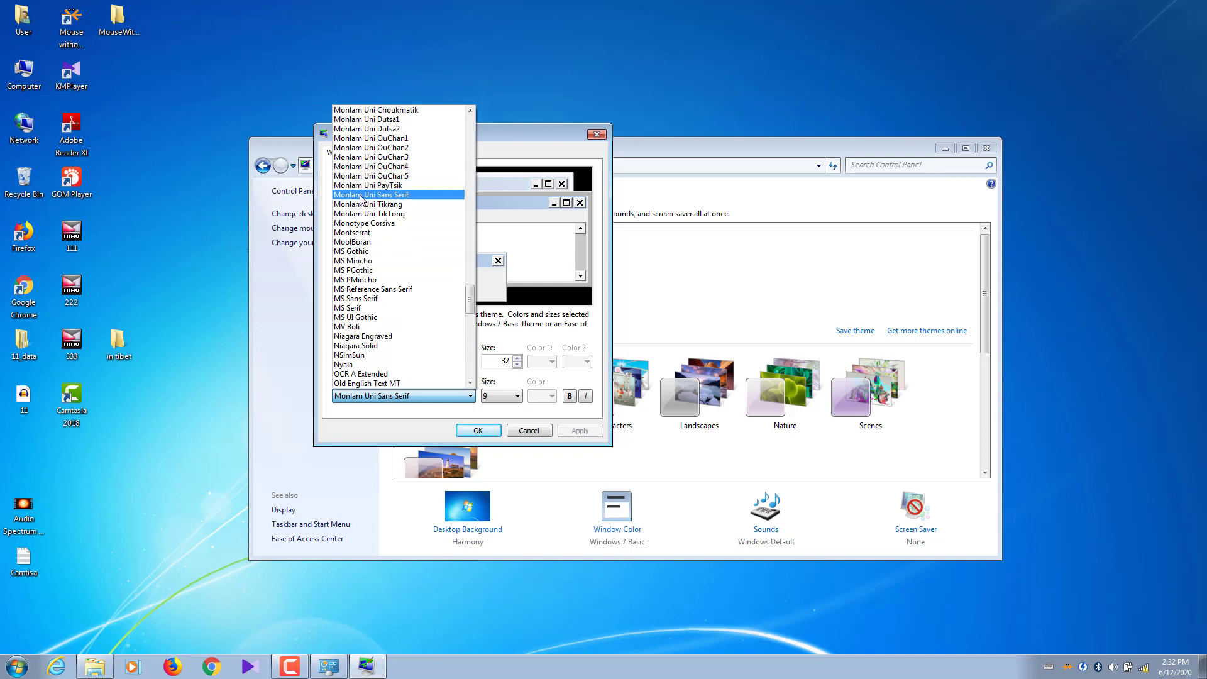
pyautogui.click(396, 197)
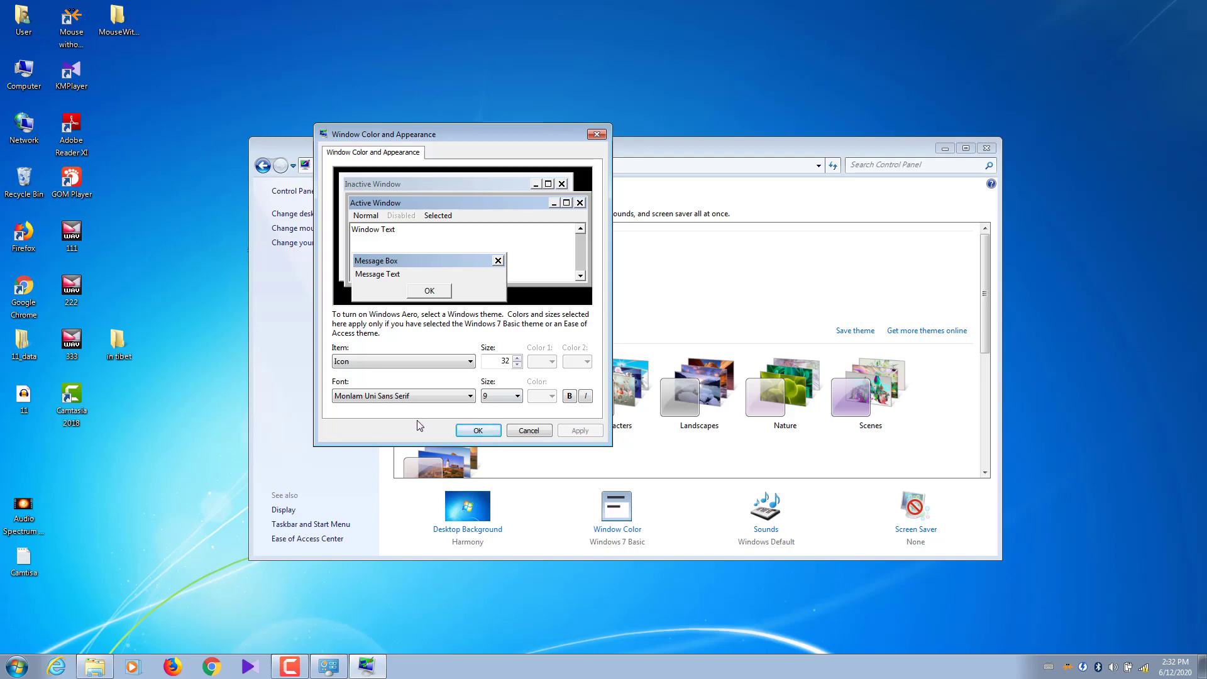
# Review the icon font size choices, keep size 9, and accept the window appearance settings.
pyautogui.click(500, 396)
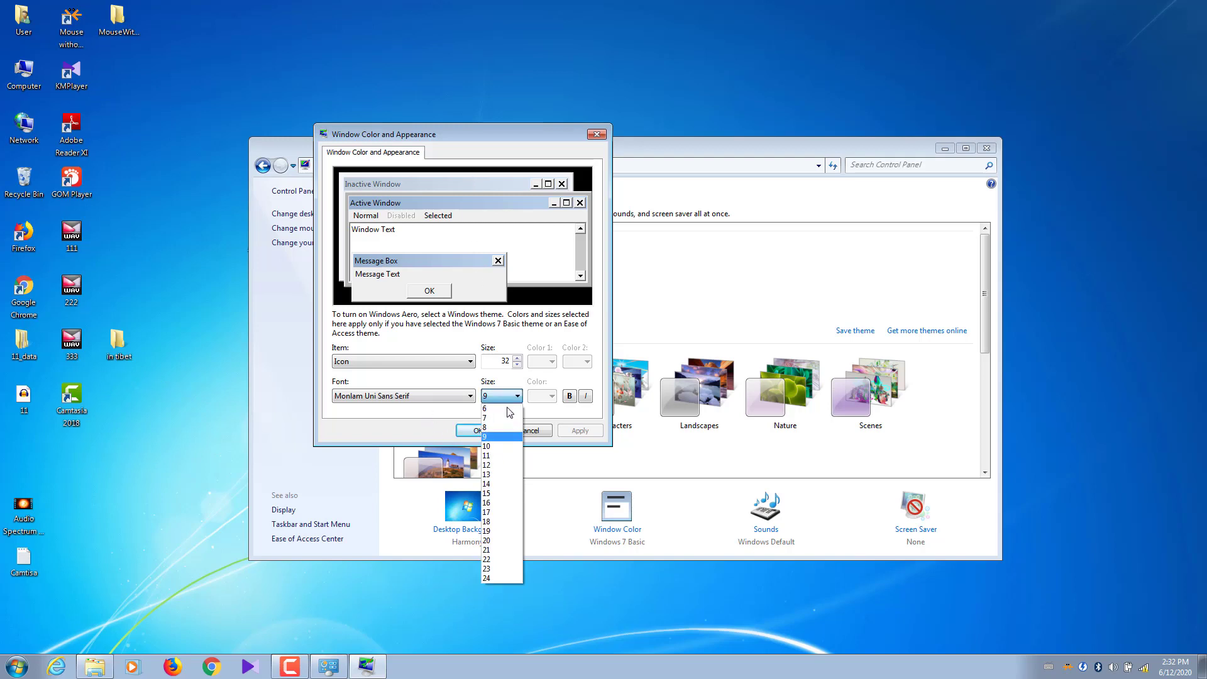
pyautogui.click(517, 396)
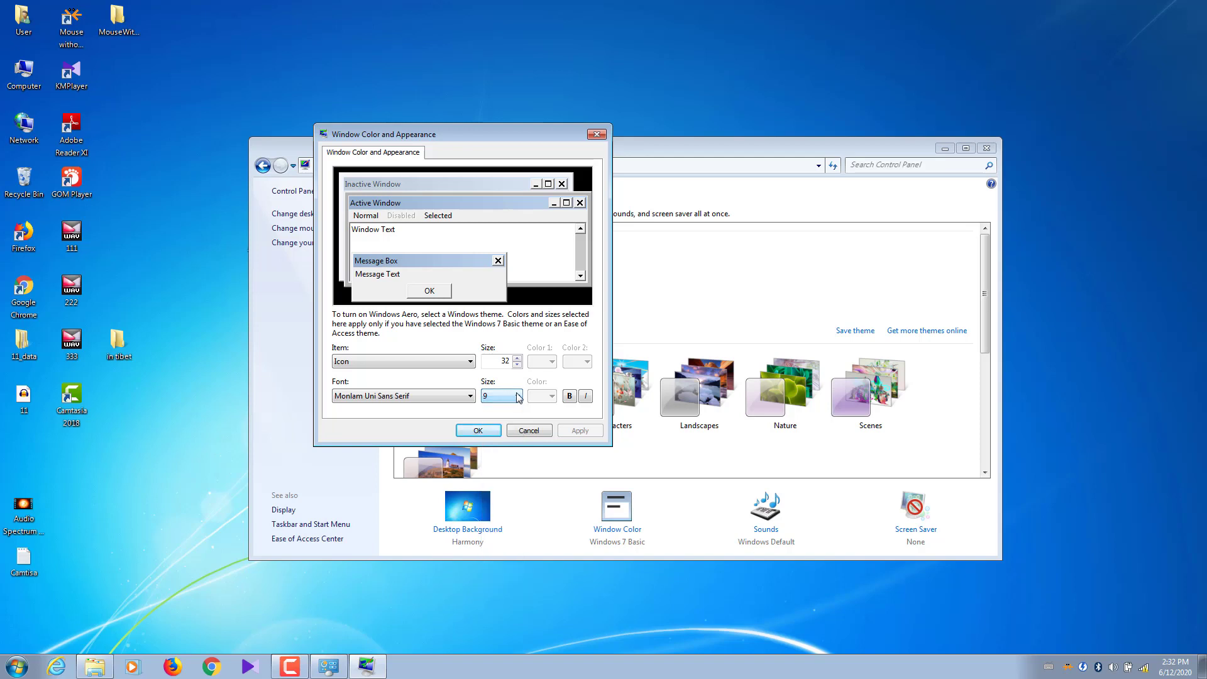
pyautogui.click(590, 399)
pyautogui.click(478, 432)
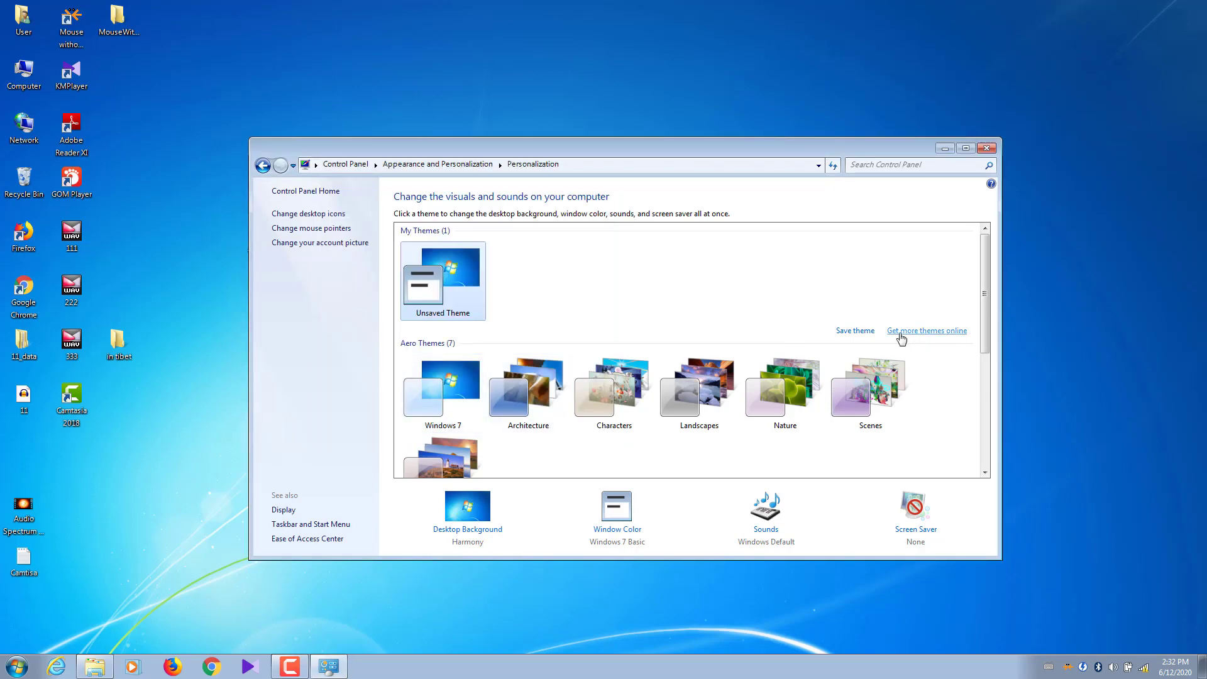
# Apply the Characters Aero theme and minimize the Personalization window to show the desktop.
pyautogui.click(600, 408)
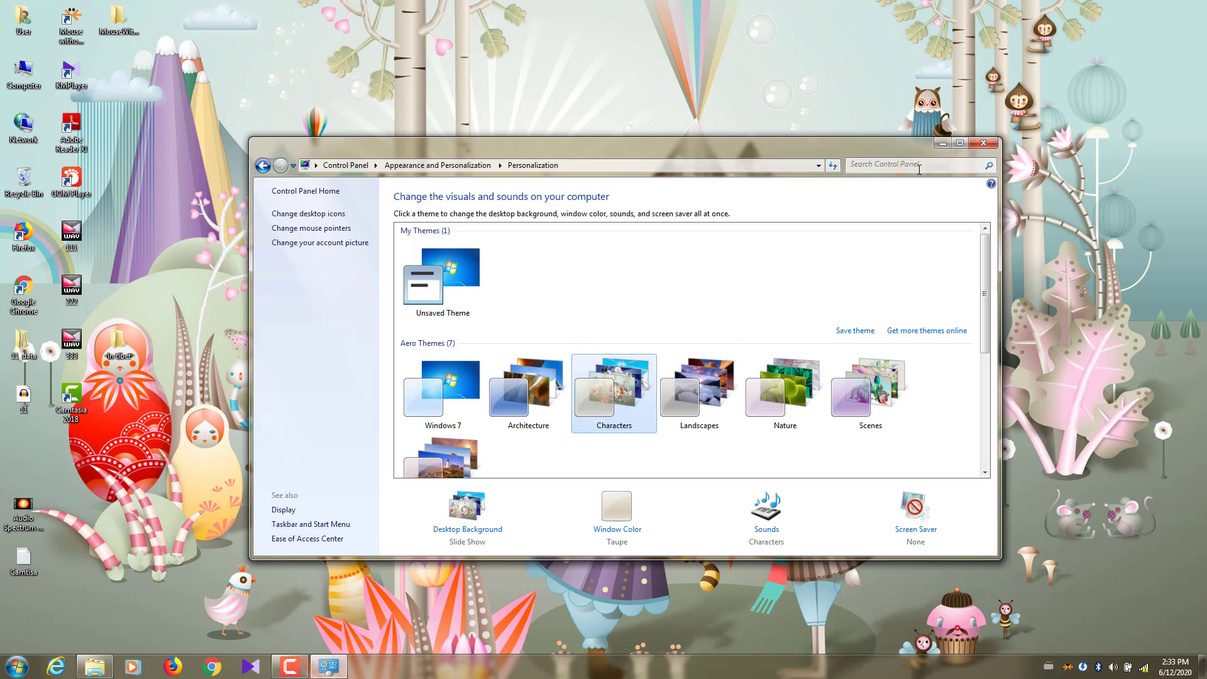
pyautogui.click(940, 145)
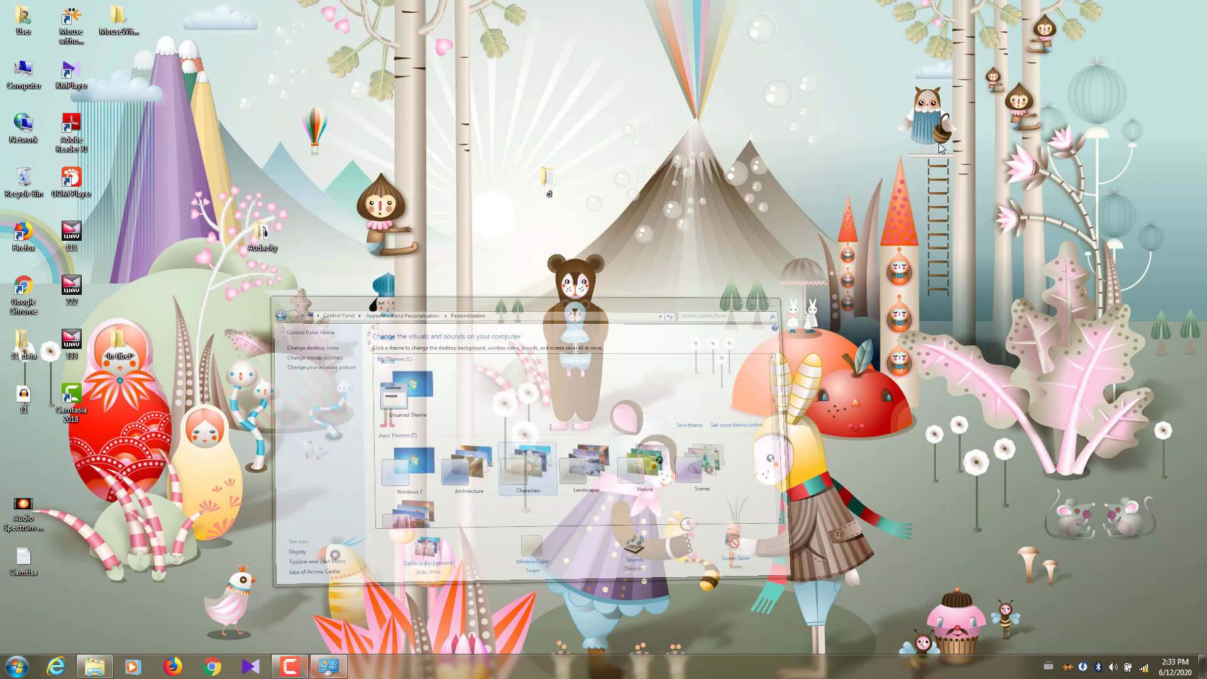